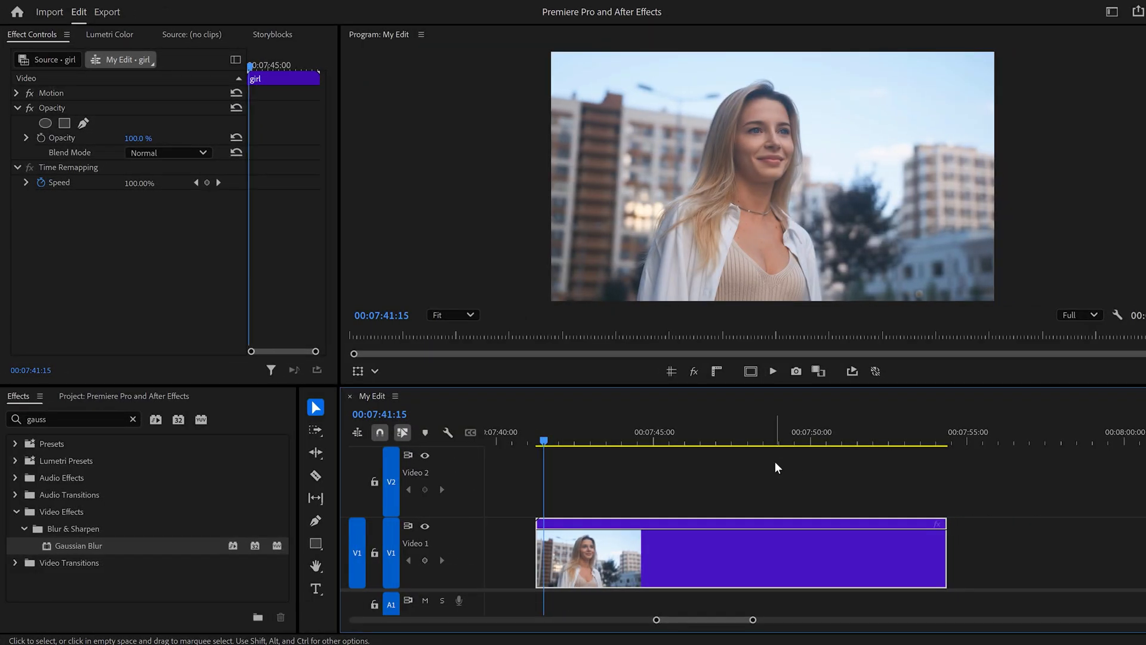
Replace the girl clip with a linked After Effects composition and rename its layer to Girl
{"action": "right_click", "coordinate": [683, 550]}
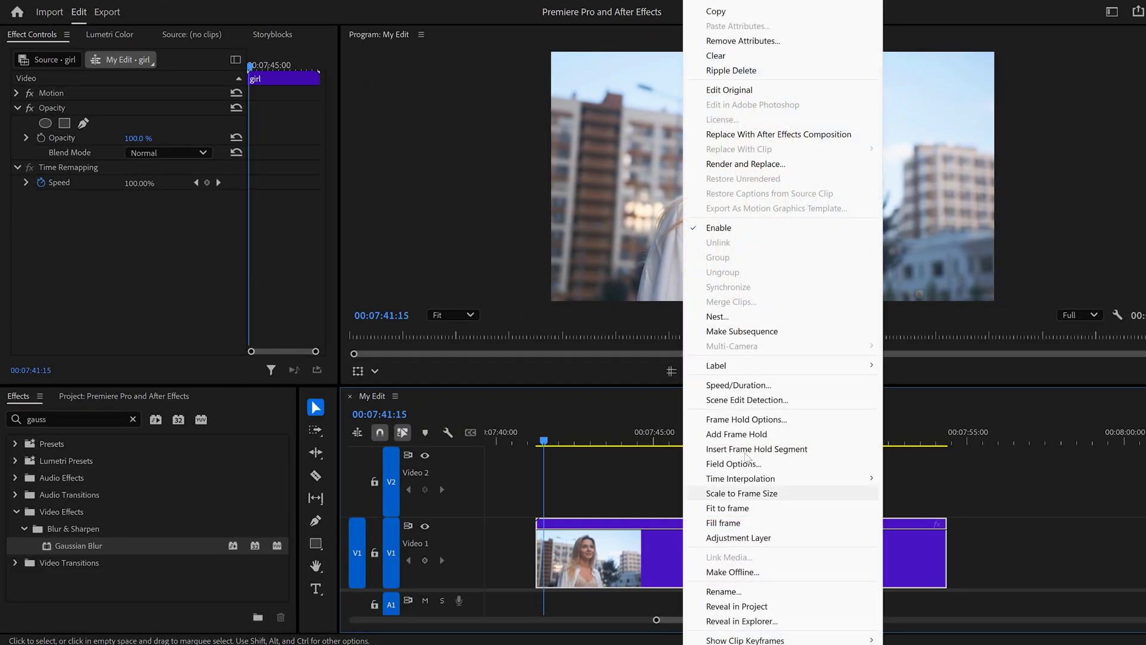
{"action": "left_click", "coordinate": [788, 140]}
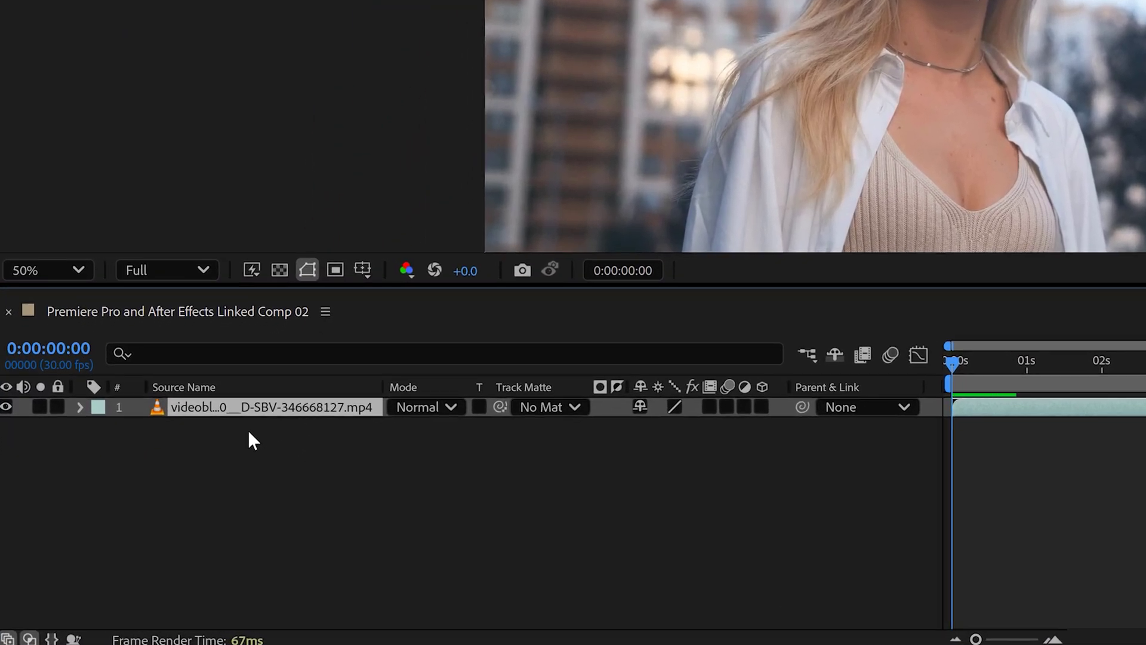
{"action": "key", "text": "Return"}
{"action": "type", "text": "Girl"}
{"action": "key", "text": "Return"}
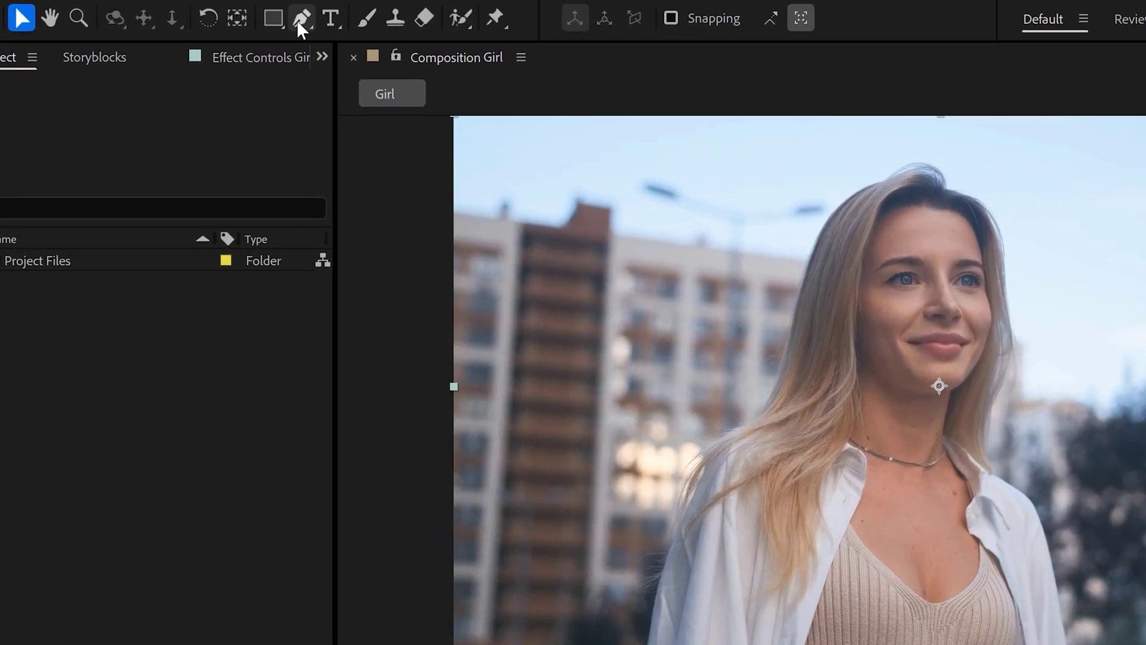
Draw a closed Bezier mask around the woman's face with the Pen tool and select the right-cheek vertex
{"action": "left_click", "coordinate": [231, 13]}
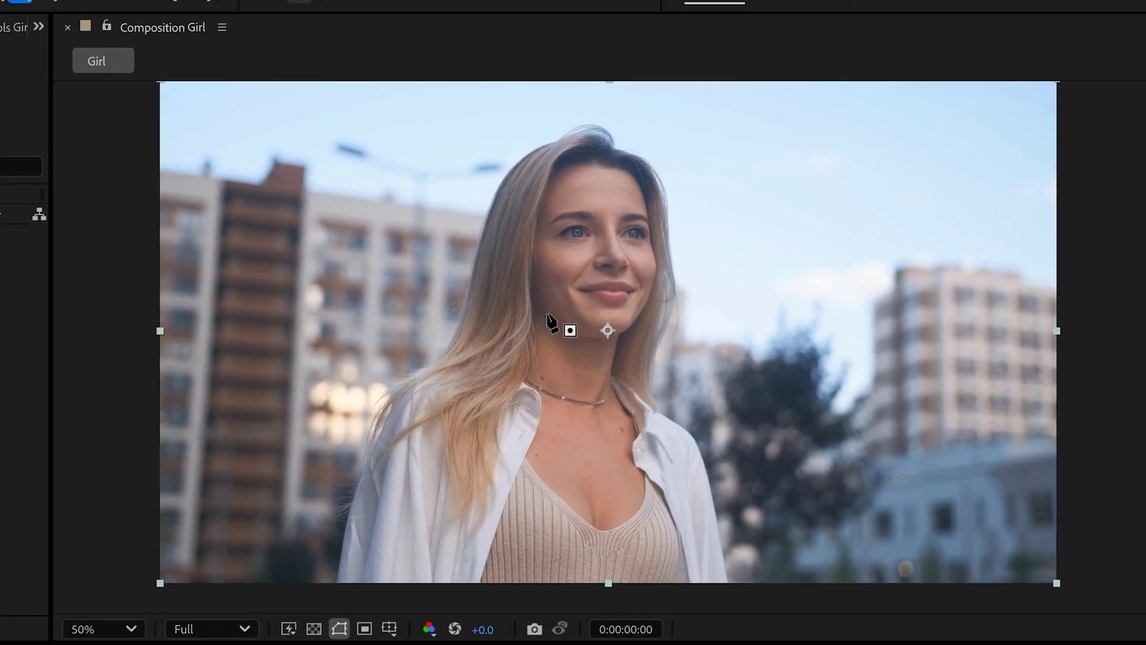
{"action": "left_click", "coordinate": [883, 370]}
{"action": "left_click_drag", "start_coordinate": [859, 315], "coordinate": [860, 299]}
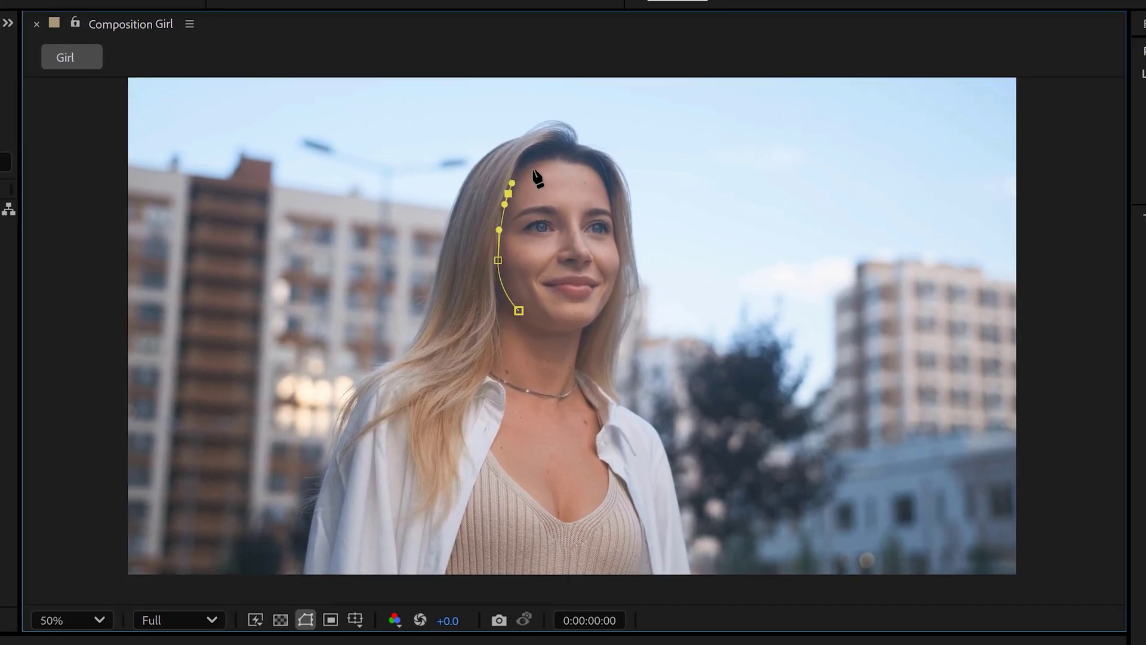
{"action": "left_click_drag", "start_coordinate": [614, 229], "coordinate": [614, 238]}
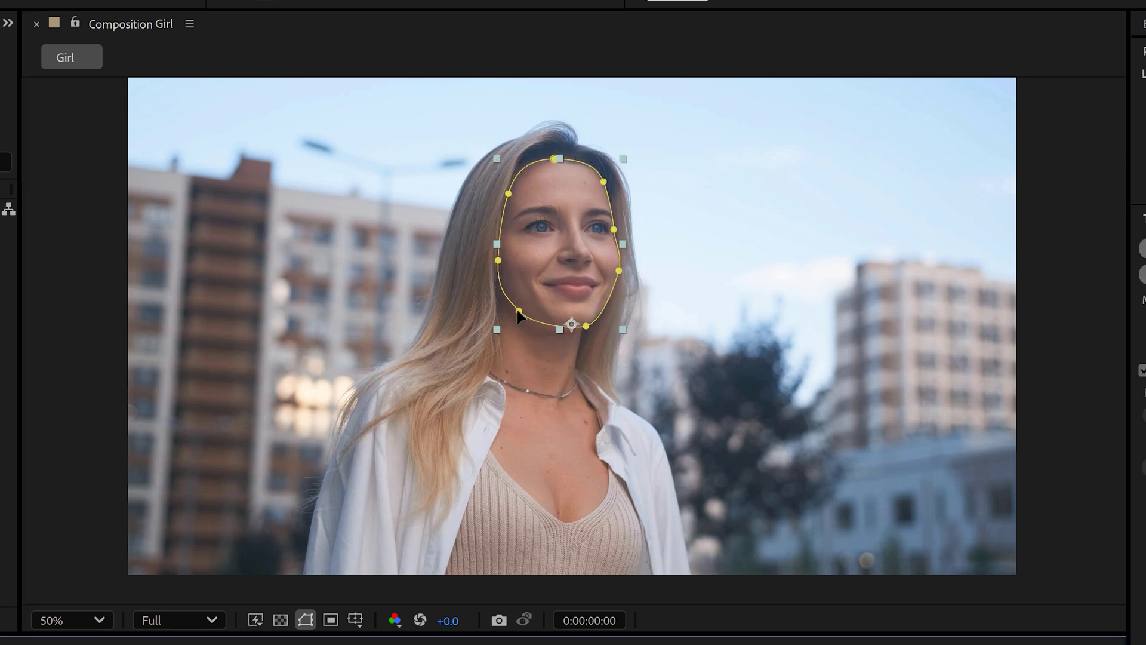
{"action": "left_click_drag", "start_coordinate": [519, 312], "coordinate": [473, 327]}
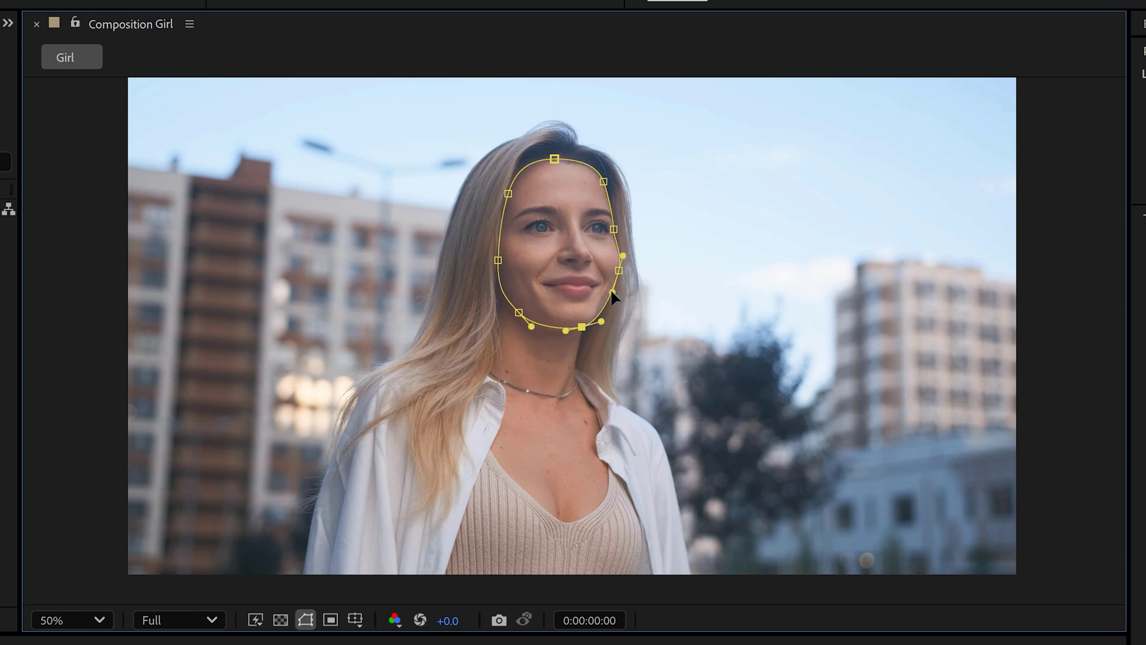
{"action": "left_click", "coordinate": [618, 269]}
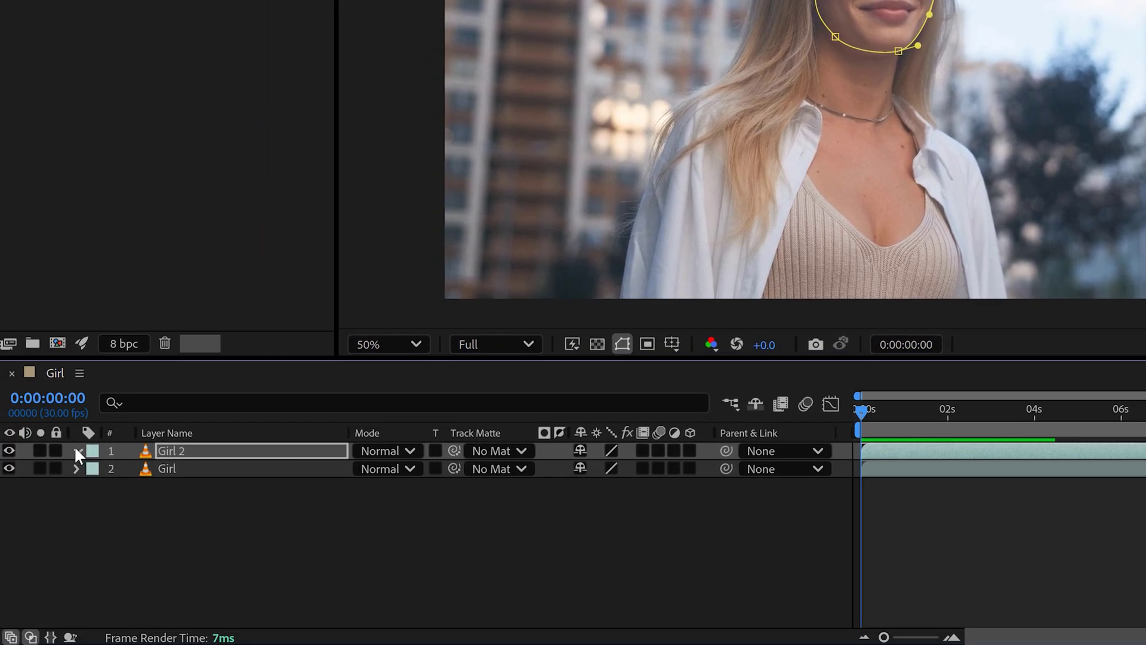
Expand Girl 2 > Masks > Mask 1 to reveal its path, feather and expansion settings
{"action": "left_click", "coordinate": [76, 451]}
{"action": "left_click", "coordinate": [96, 470]}
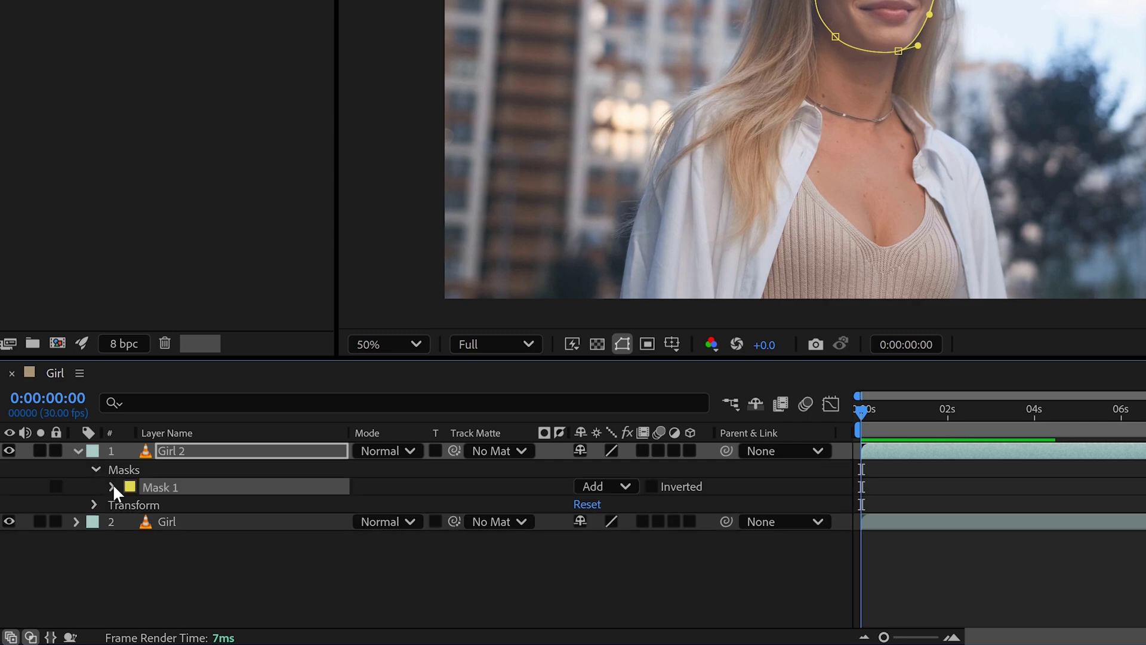
{"action": "left_click", "coordinate": [112, 486]}
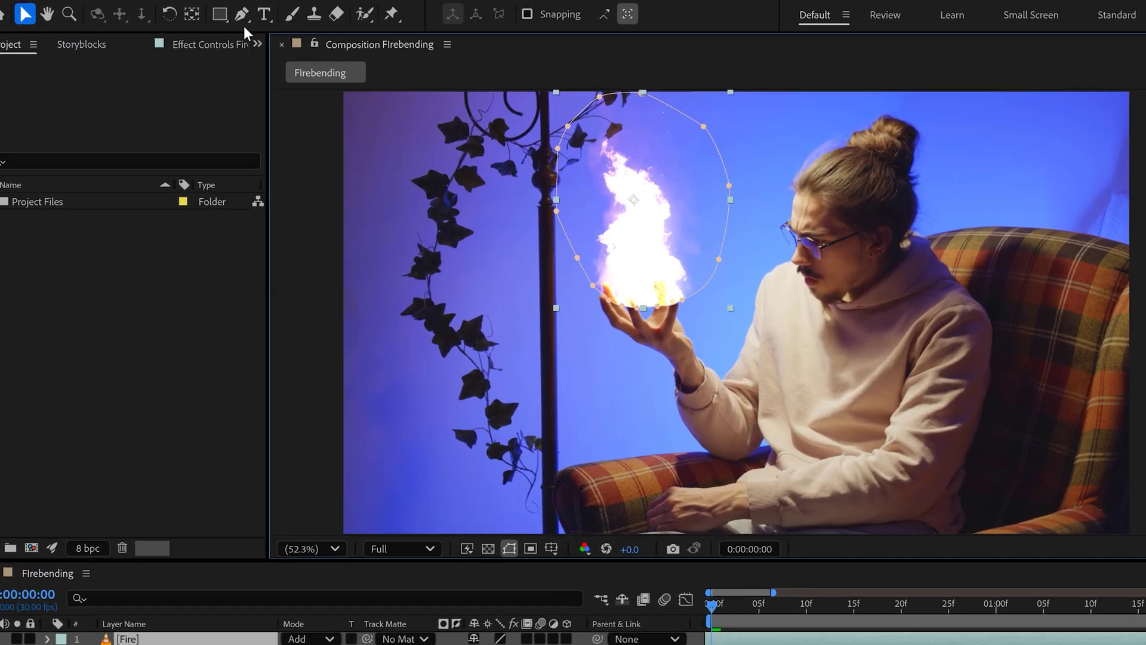
Feather part of the fire mask's edge inward with the Mask Feather Tool, then preview playback
{"action": "left_click", "coordinate": [243, 24]}
{"action": "left_click", "coordinate": [318, 25]}
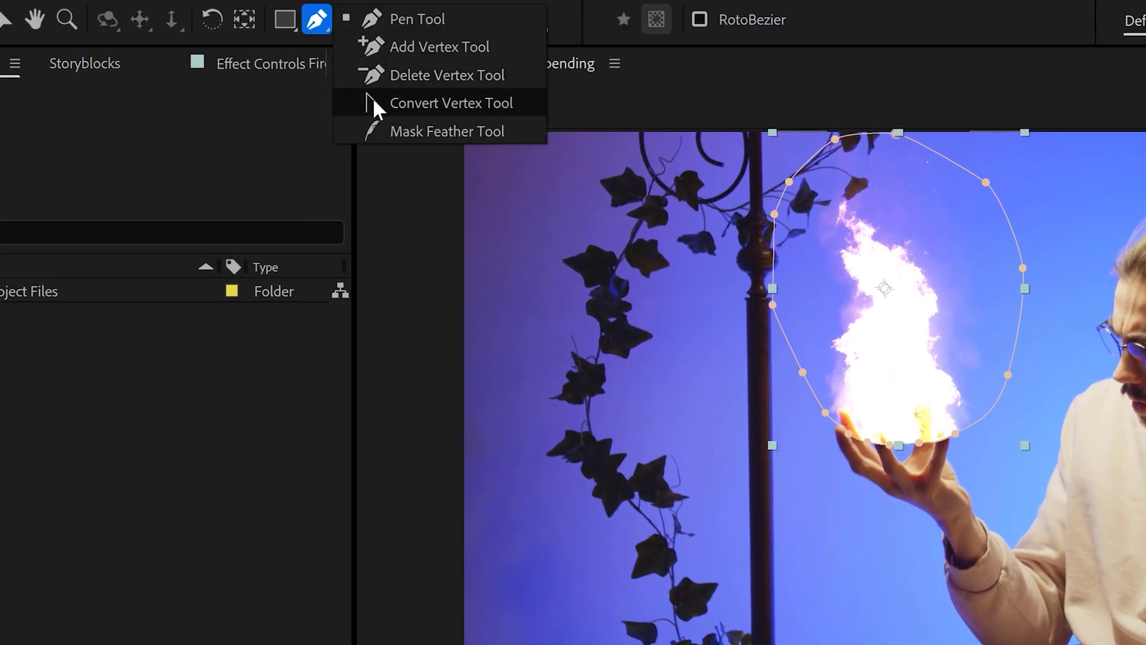
{"action": "left_click", "coordinate": [460, 132]}
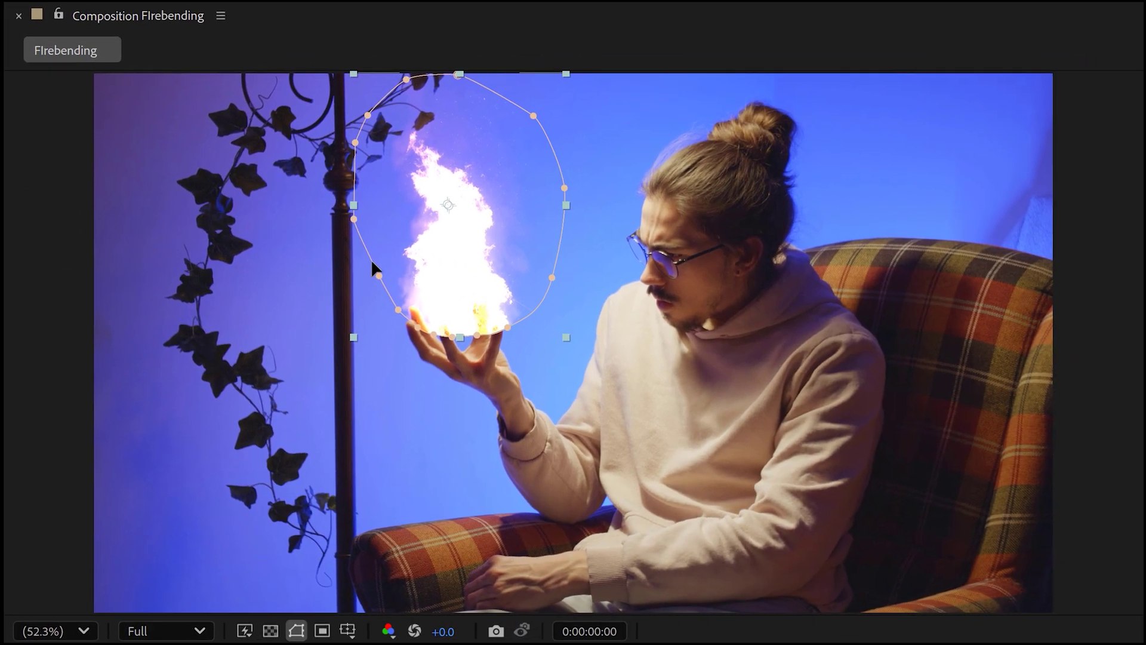
{"action": "left_click", "coordinate": [371, 259]}
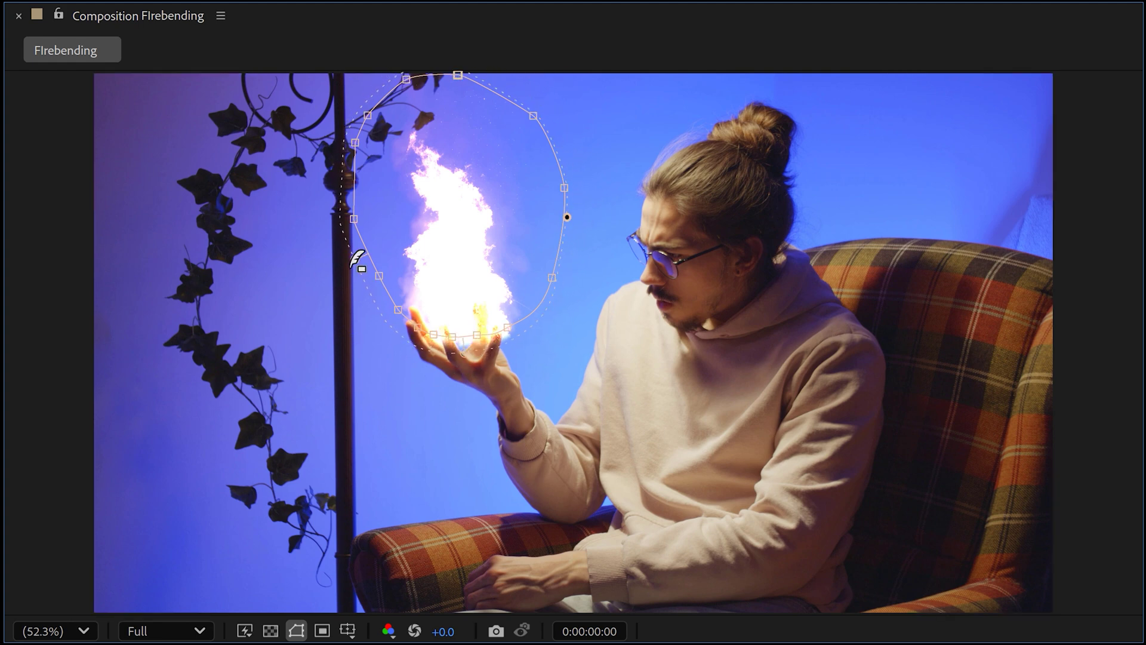
{"action": "left_click_drag", "start_coordinate": [354, 261], "coordinate": [366, 250]}
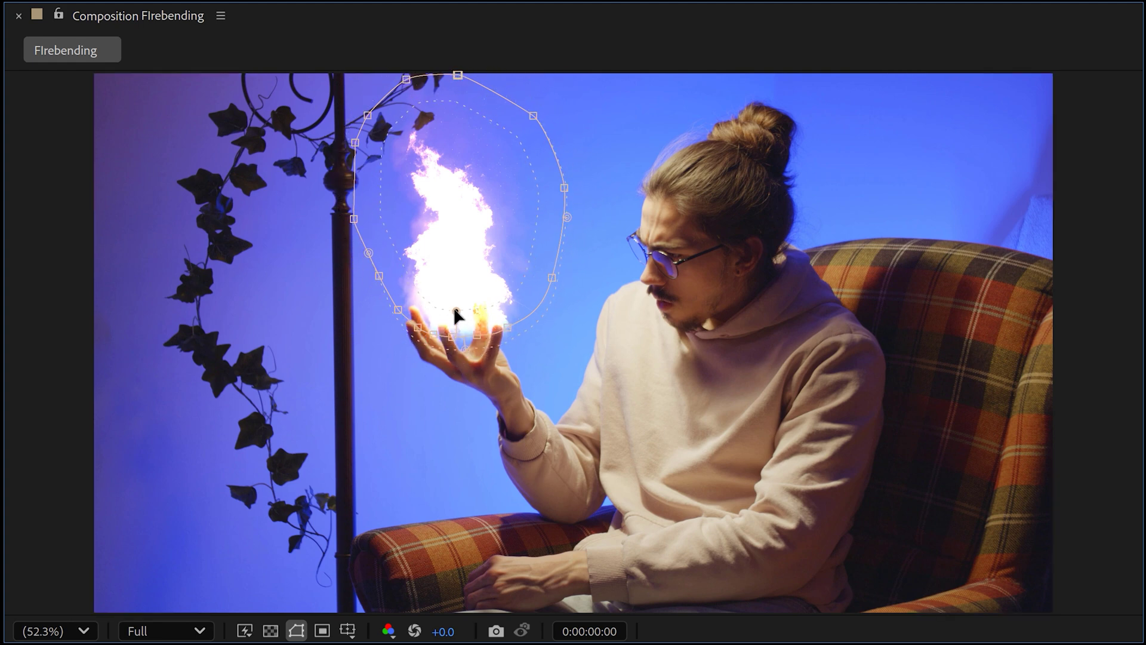
{"action": "key", "text": "space"}
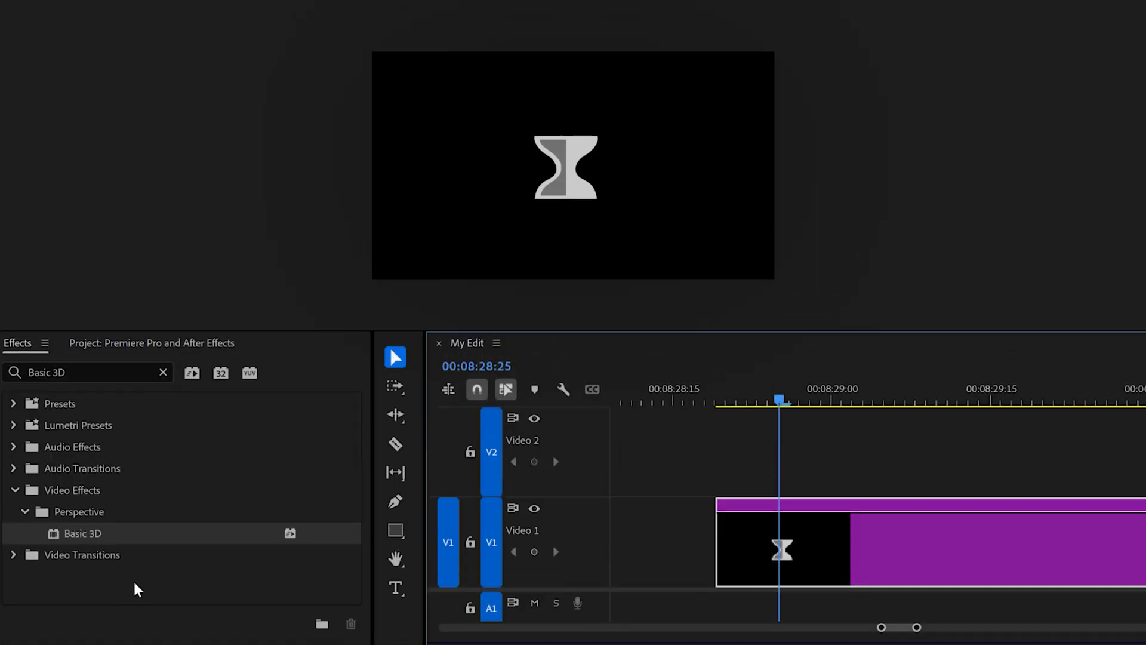
Apply the Basic 3D effect to the hourglass image clip on V1
{"action": "left_click_drag", "start_coordinate": [118, 537], "coordinate": [800, 542]}
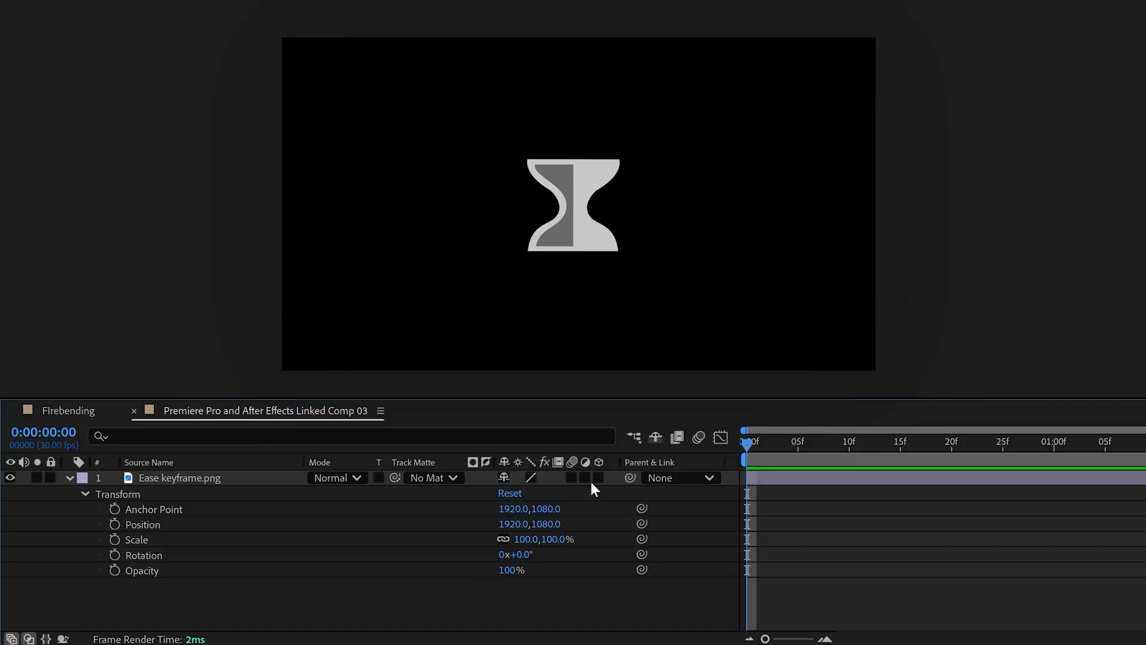
Make Ease keyframe.png a 3D layer and rotate it to Orientation 13.8°, 309.2°, 340.1°
{"action": "left_click", "coordinate": [597, 478]}
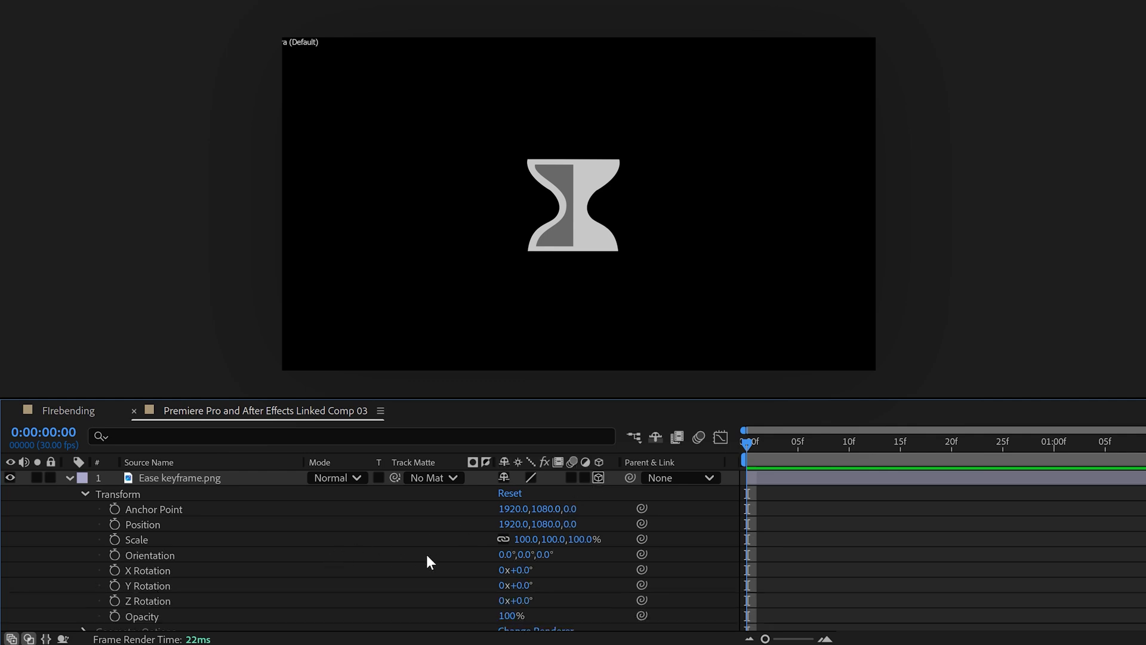
{"action": "left_click_drag", "start_coordinate": [527, 554], "coordinate": [541, 554]}
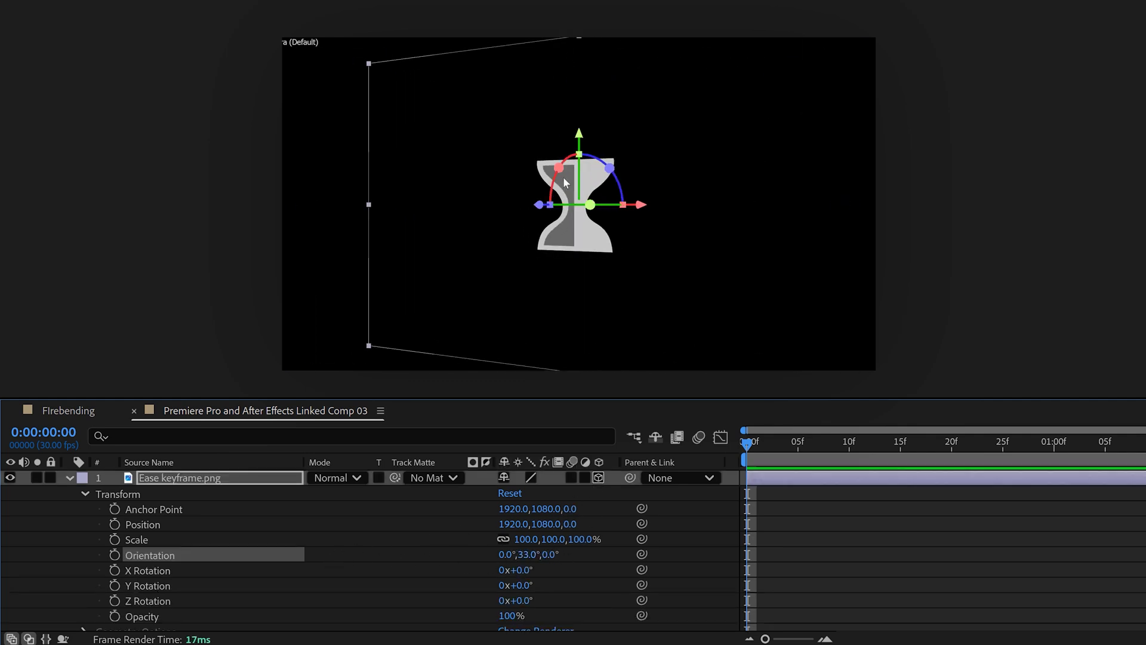
{"action": "left_click_drag", "start_coordinate": [564, 178], "coordinate": [553, 187]}
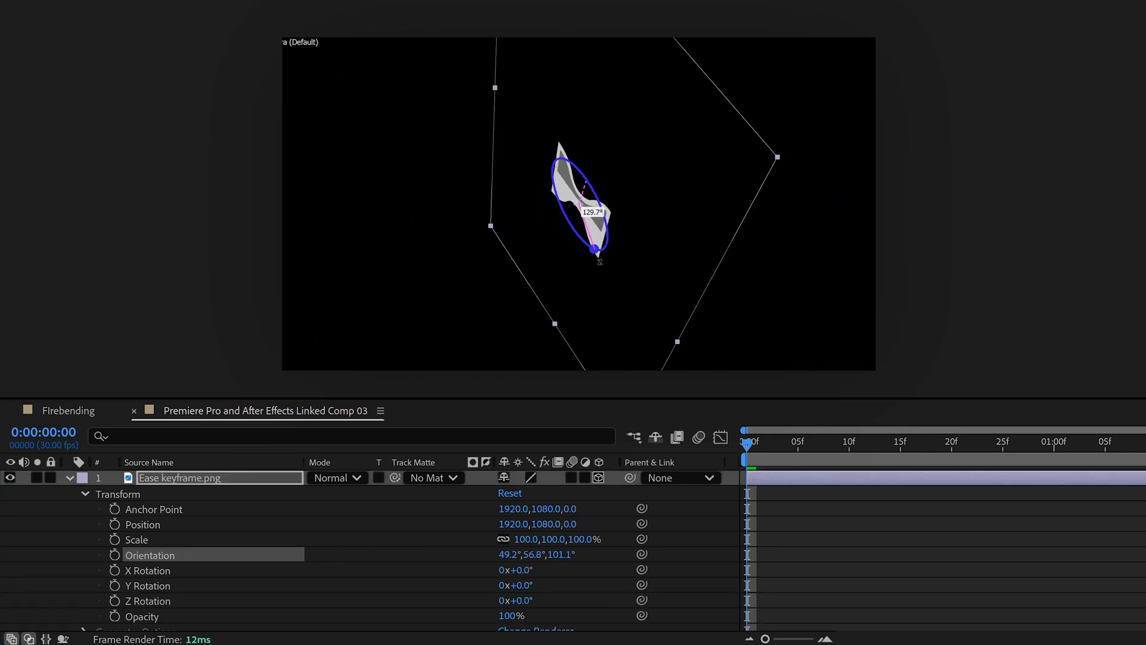
{"action": "left_click_drag", "start_coordinate": [566, 232], "coordinate": [617, 218]}
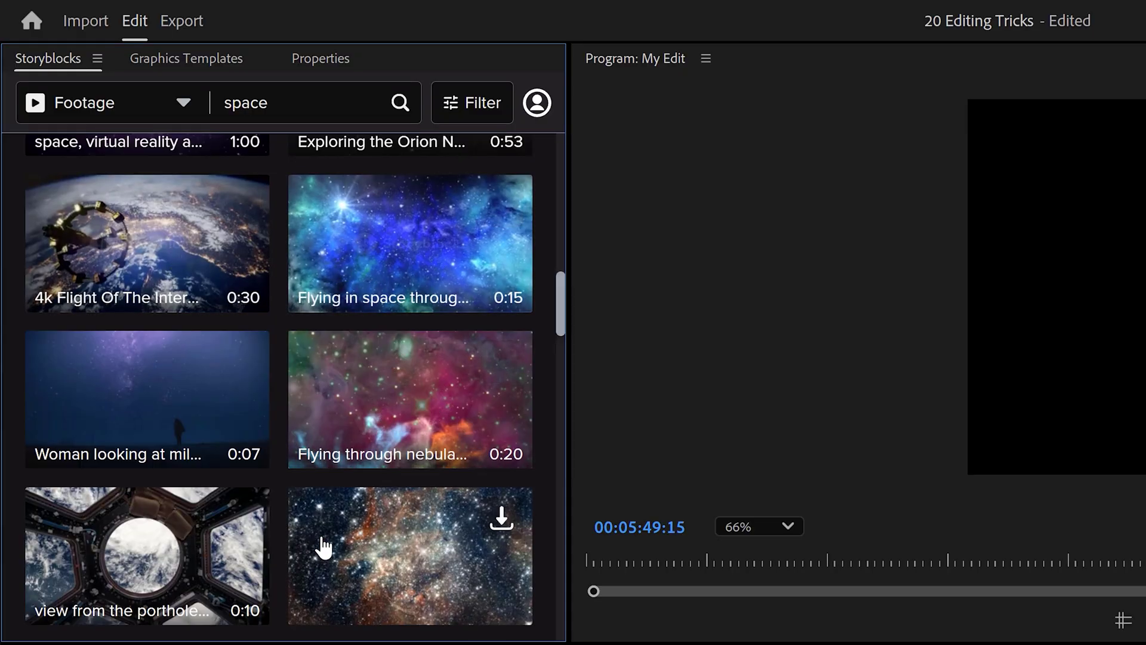
Download the porthole clip in its 4K MP4 (h264) 6.8 MB version
{"action": "left_click", "coordinate": [238, 524]}
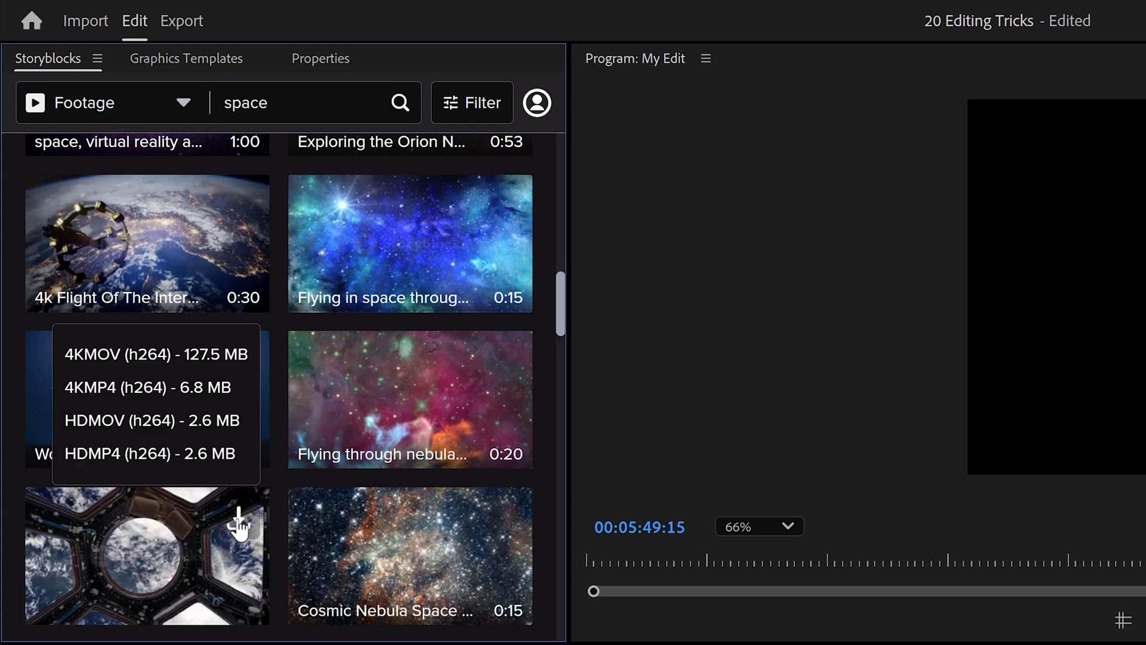
{"action": "left_click", "coordinate": [148, 388]}
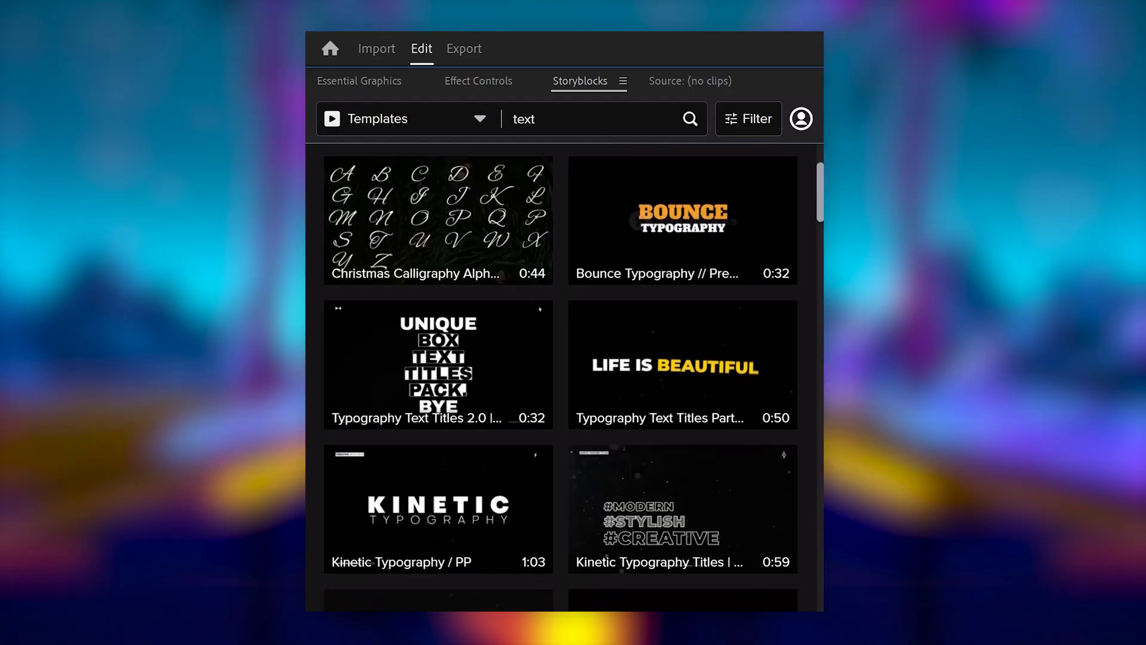
Scroll through the Storyblocks 'Transitions' all-video search results
{"action": "scroll", "coordinate": [561, 371], "scroll_direction": "down", "scroll_amount": 5}
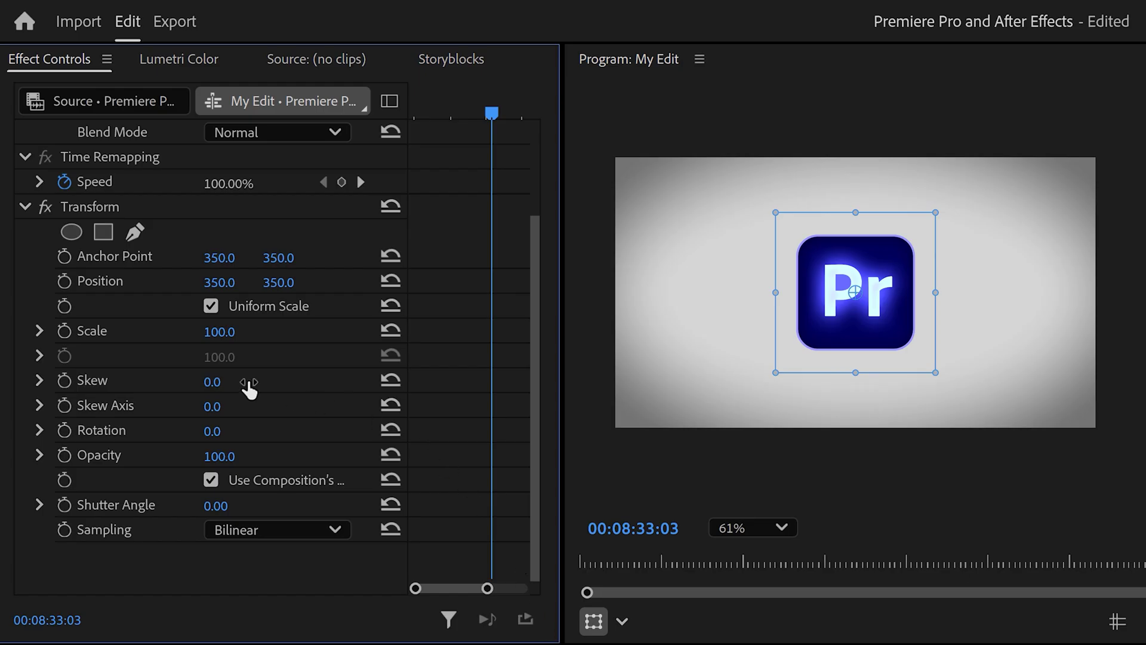
Keyframe the Pr logo so it starts at Position 350, 1270 with Rotation -20°
{"action": "left_click", "coordinate": [64, 281]}
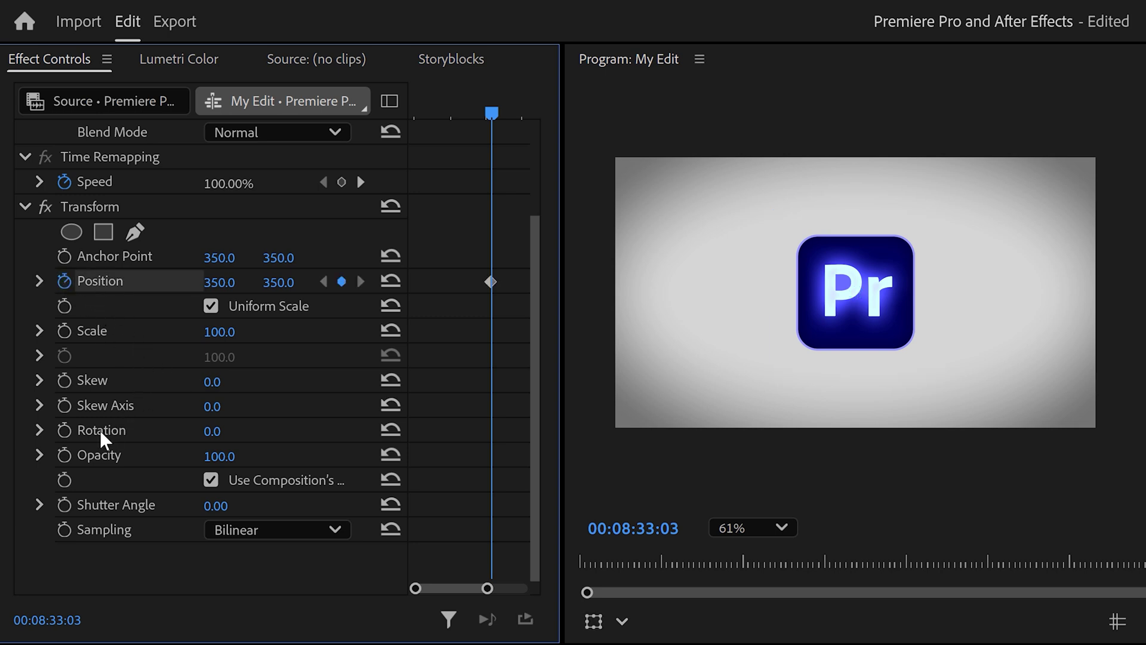
{"action": "left_click", "coordinate": [65, 430]}
{"action": "left_click_drag", "start_coordinate": [492, 113], "coordinate": [414, 119]}
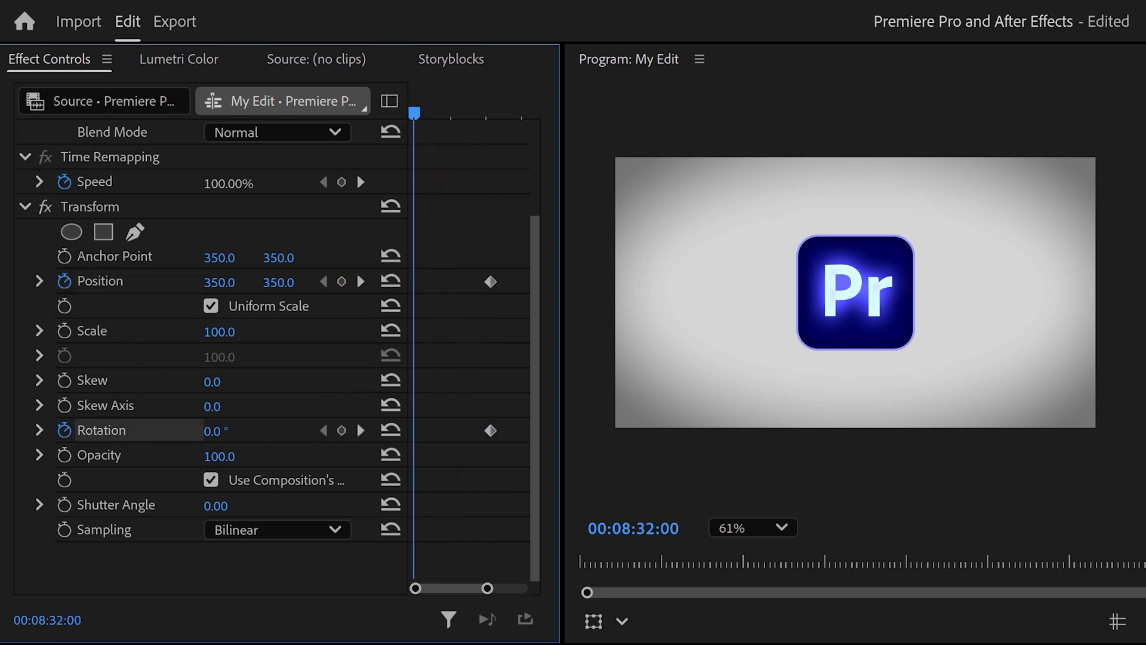
{"action": "left_click_drag", "start_coordinate": [223, 431], "coordinate": [232, 431]}
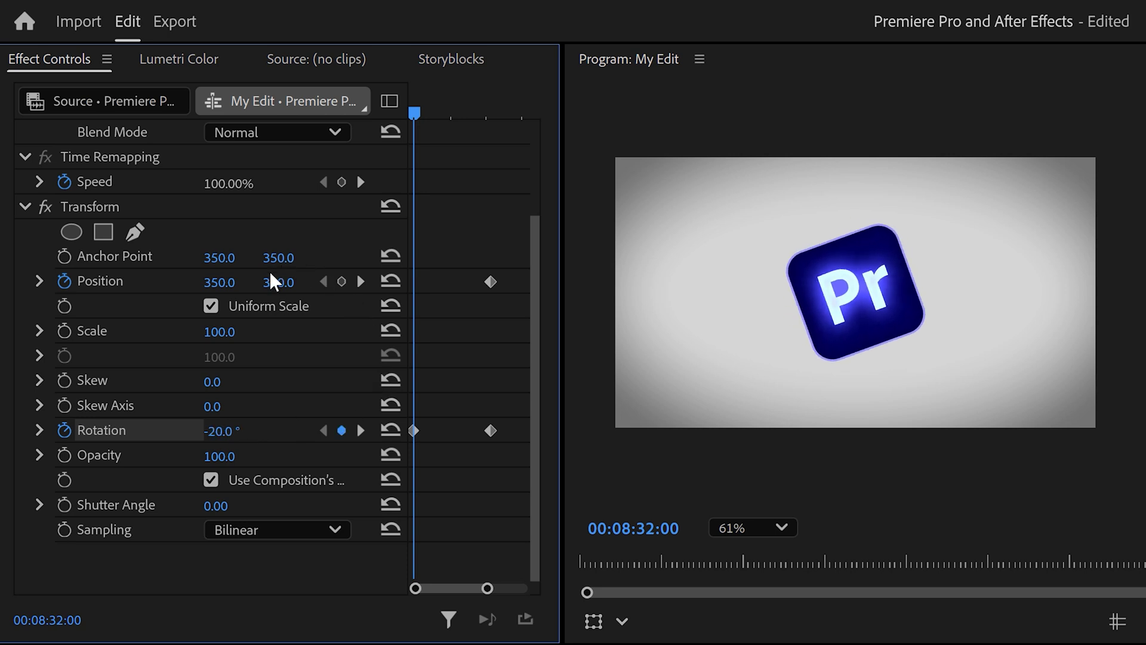
{"action": "left_click_drag", "start_coordinate": [272, 281], "coordinate": [432, 281]}
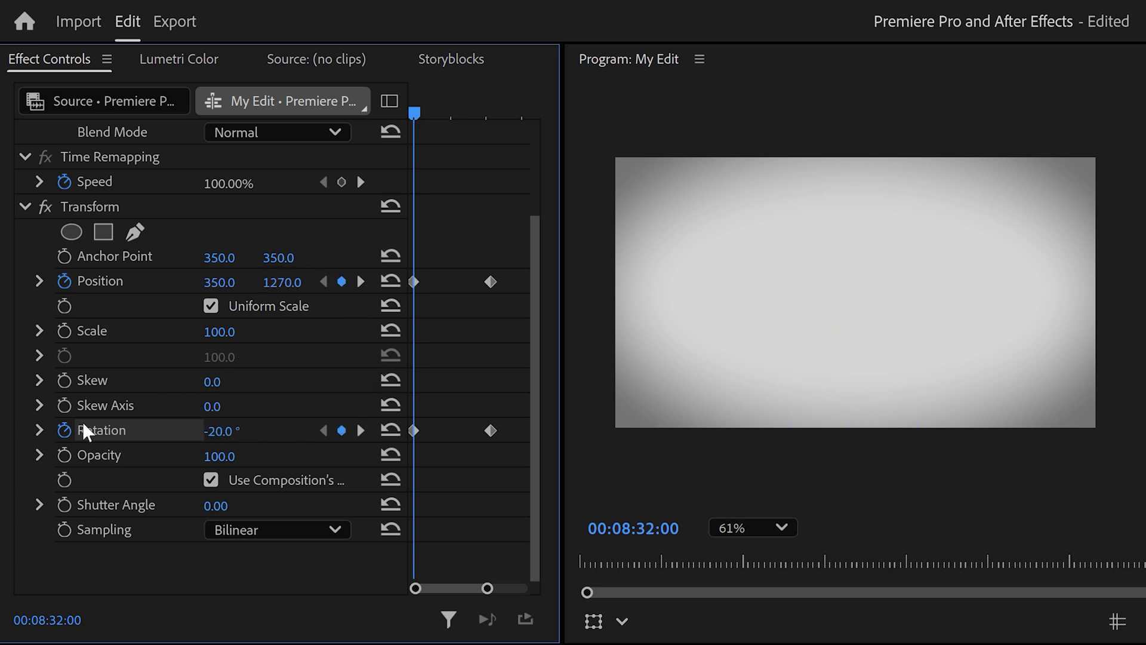
Ease the logo's Position keyframes by adjusting the velocity graph handles
{"action": "left_click", "coordinate": [39, 430]}
{"action": "left_click", "coordinate": [39, 281]}
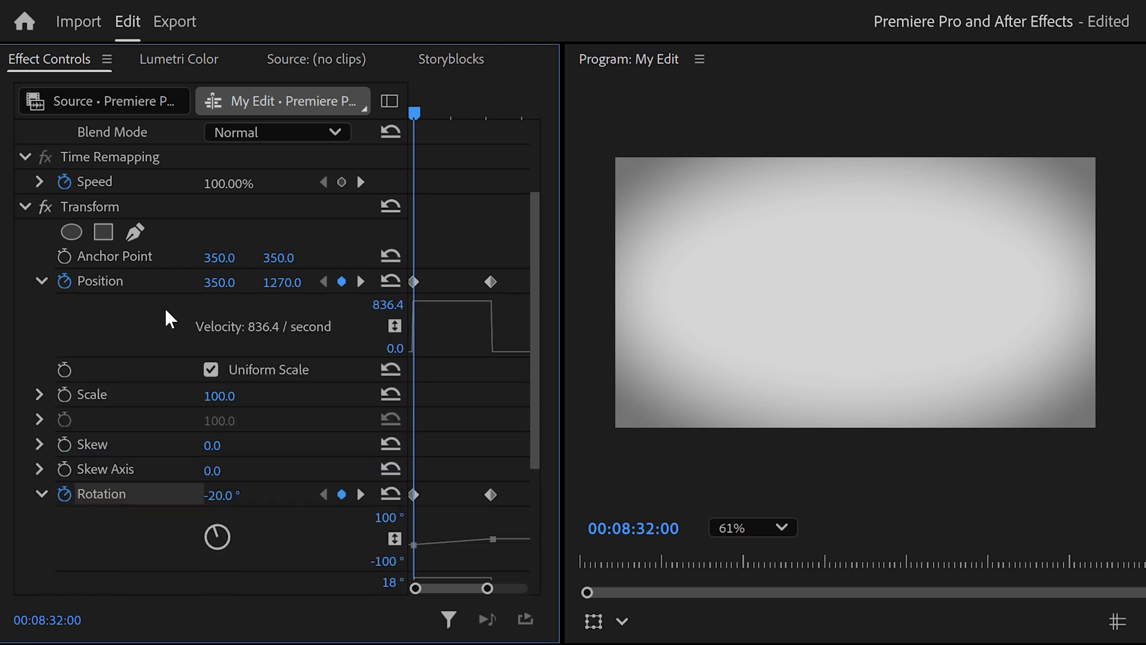
{"action": "left_click_drag", "start_coordinate": [532, 254], "coordinate": [540, 303]}
{"action": "left_click", "coordinate": [493, 188]}
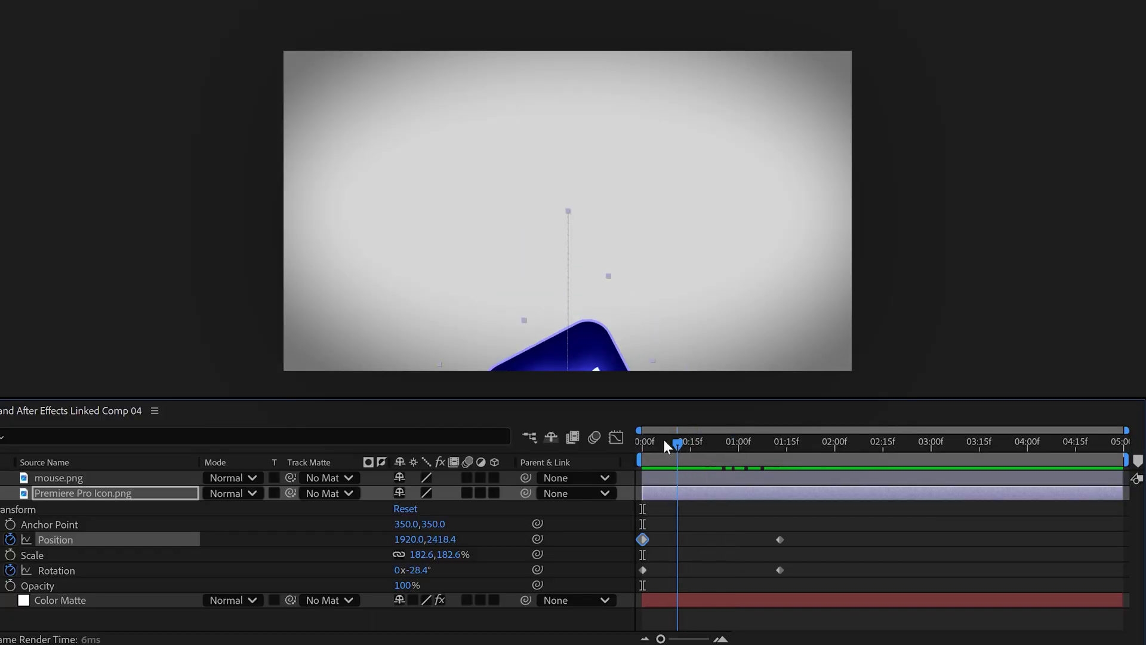
Scrub the timeline to preview the icon's motion over its first second
{"action": "left_click_drag", "start_coordinate": [663, 439], "coordinate": [765, 442]}
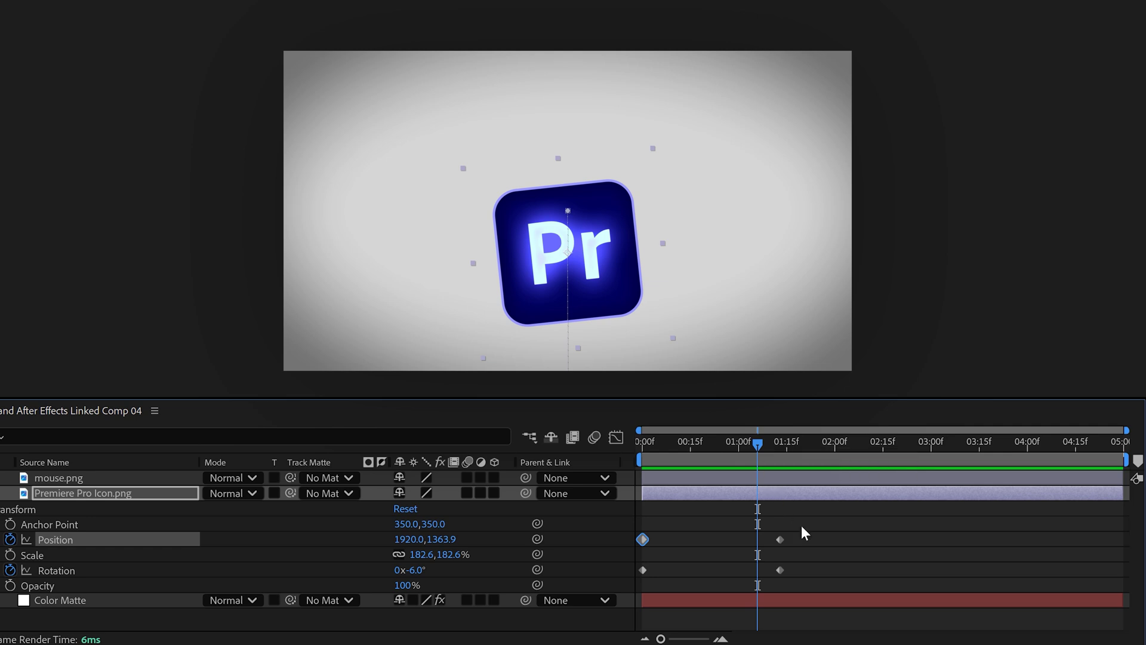
Easy-ease the Pr icon's 01:05f Position and Rotation keyframes to a steep ~90% ease-in and enable motion blur
{"action": "left_click_drag", "start_coordinate": [817, 527], "coordinate": [772, 583]}
{"action": "key", "text": "F9"}
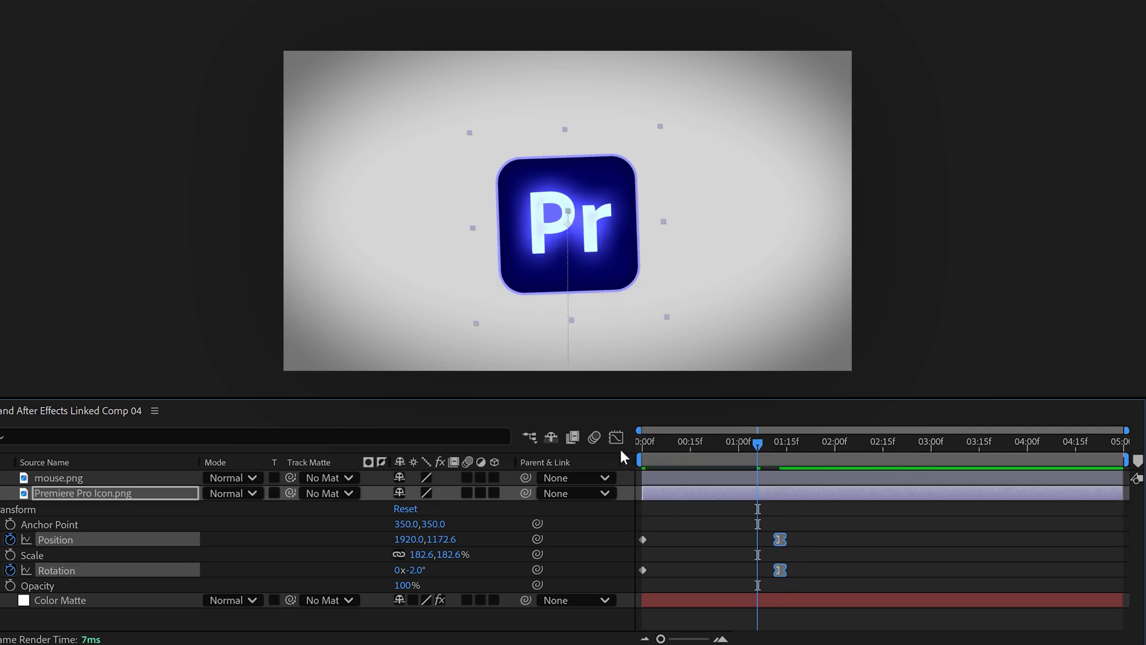
{"action": "left_click", "coordinate": [616, 438]}
{"action": "left_click_drag", "start_coordinate": [823, 566], "coordinate": [716, 595]}
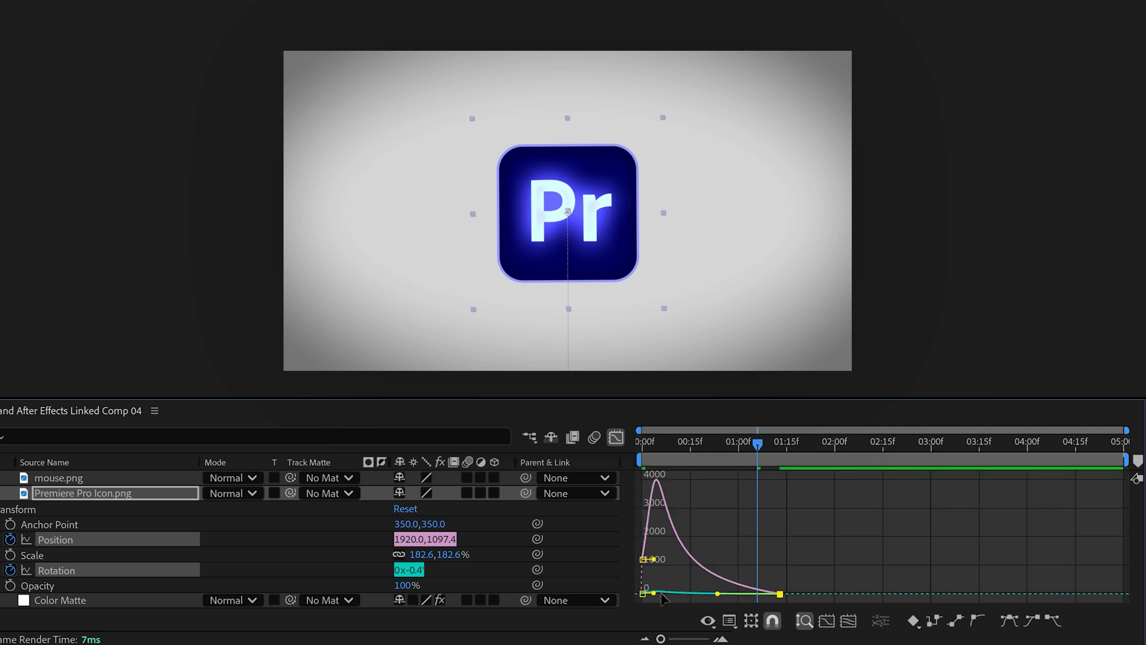
{"action": "left_click", "coordinate": [615, 436]}
{"action": "left_click", "coordinate": [467, 492]}
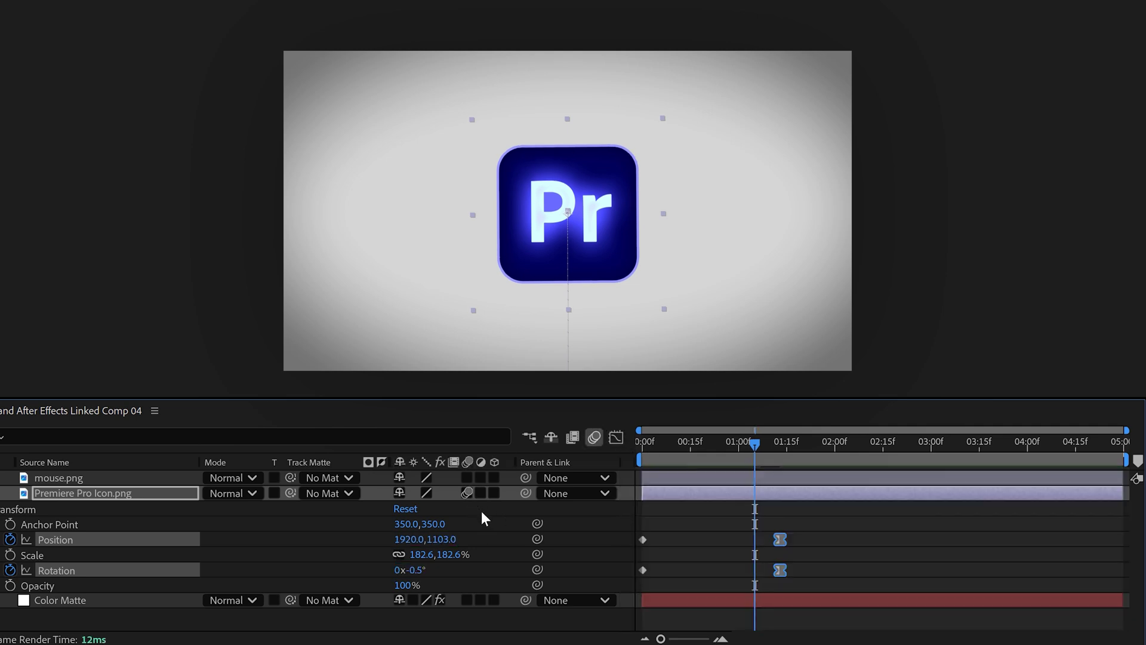